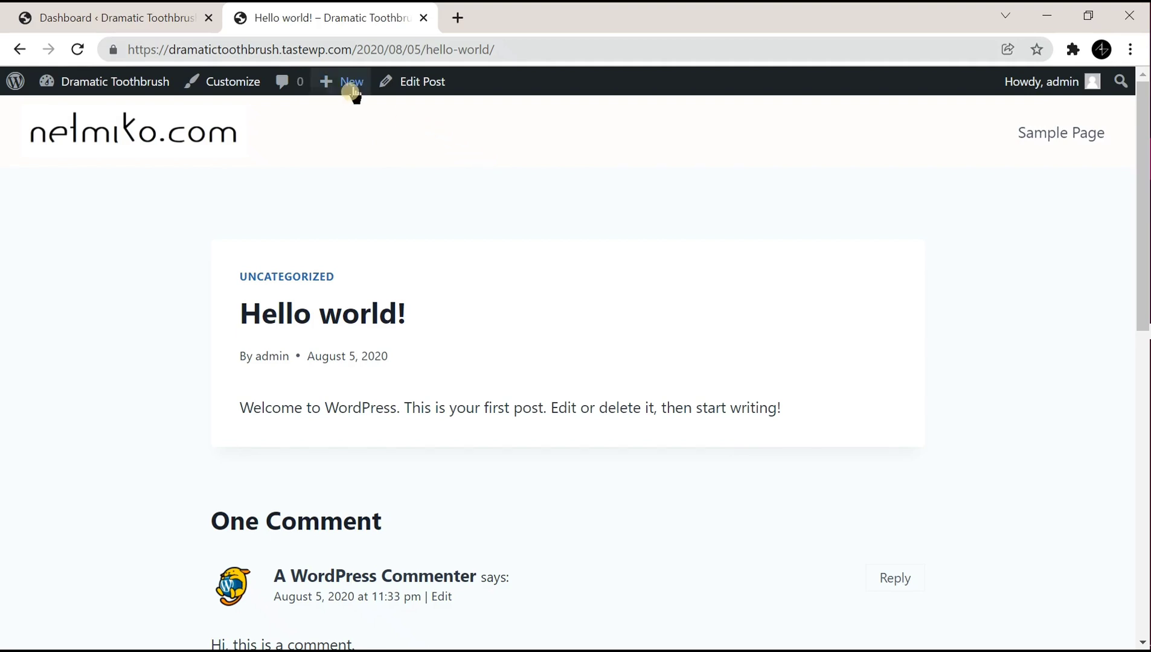
Open the Kadence Customizer via Appearance > Customize from the admin dashboard
{"action": "left_click", "coordinate": [117, 17]}
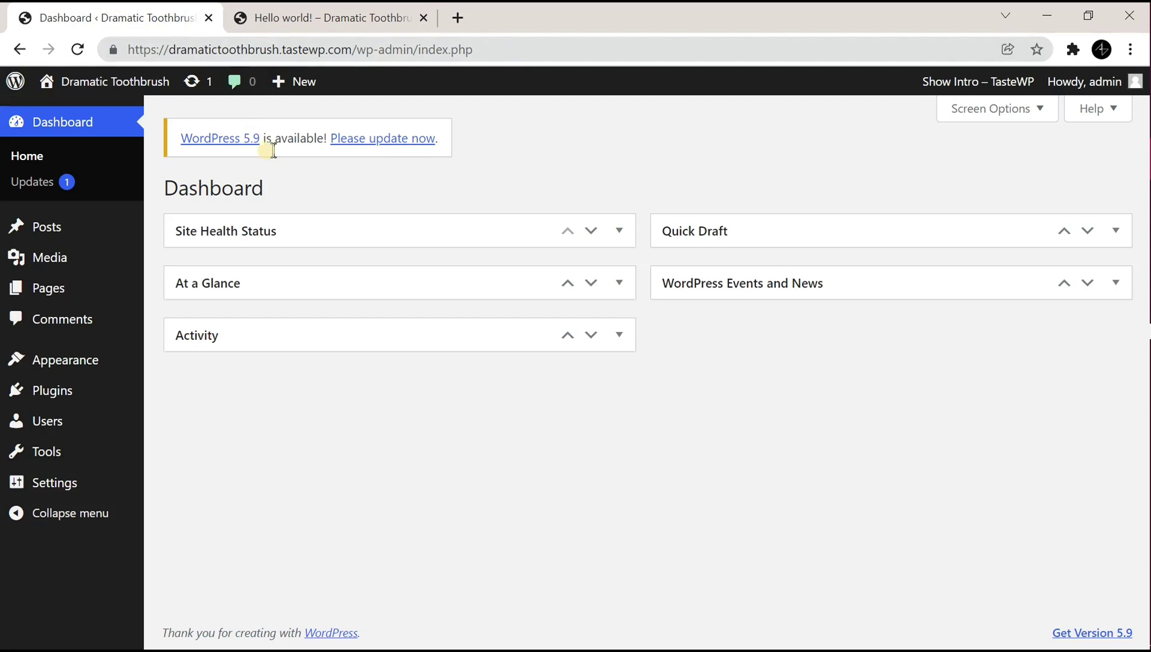
{"action": "mouse_move", "coordinate": [65, 360]}
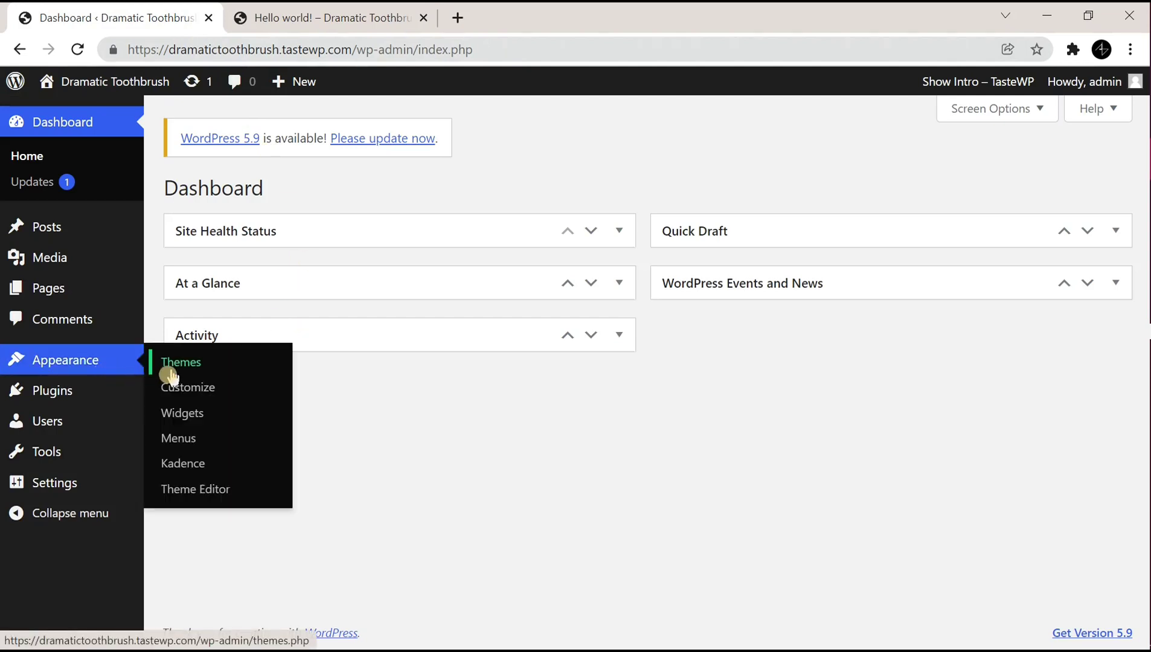
{"action": "left_click", "coordinate": [236, 388]}
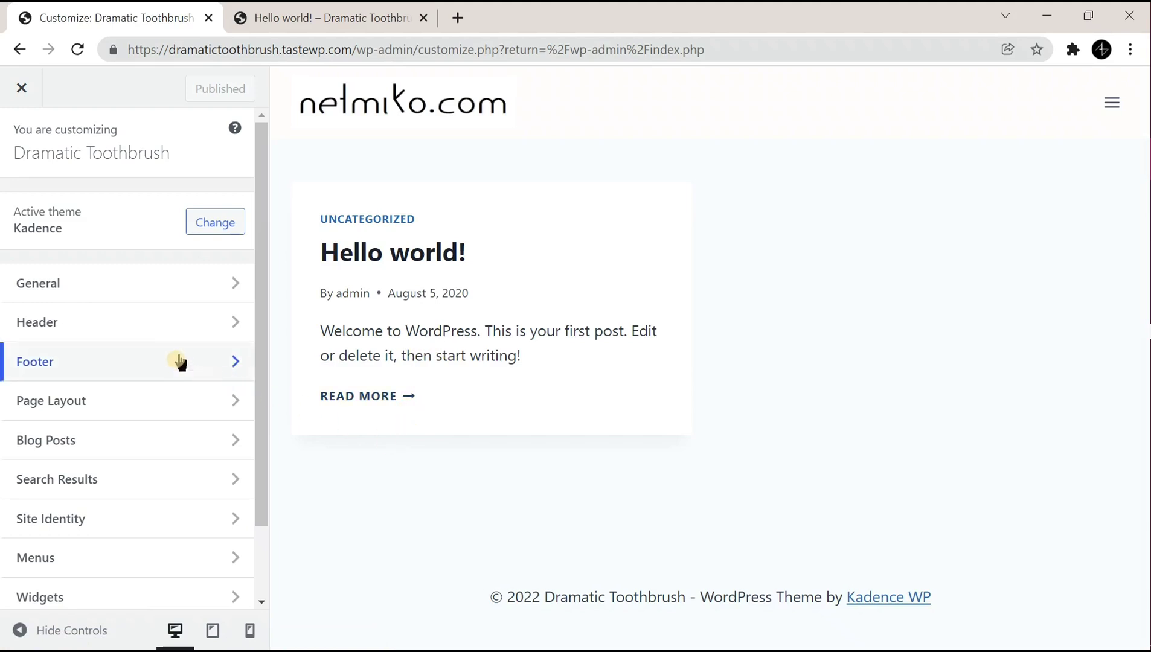
Show the Header's Design settings where the Header Background swatch (FFFBFB) lives
{"action": "left_click", "coordinate": [191, 341]}
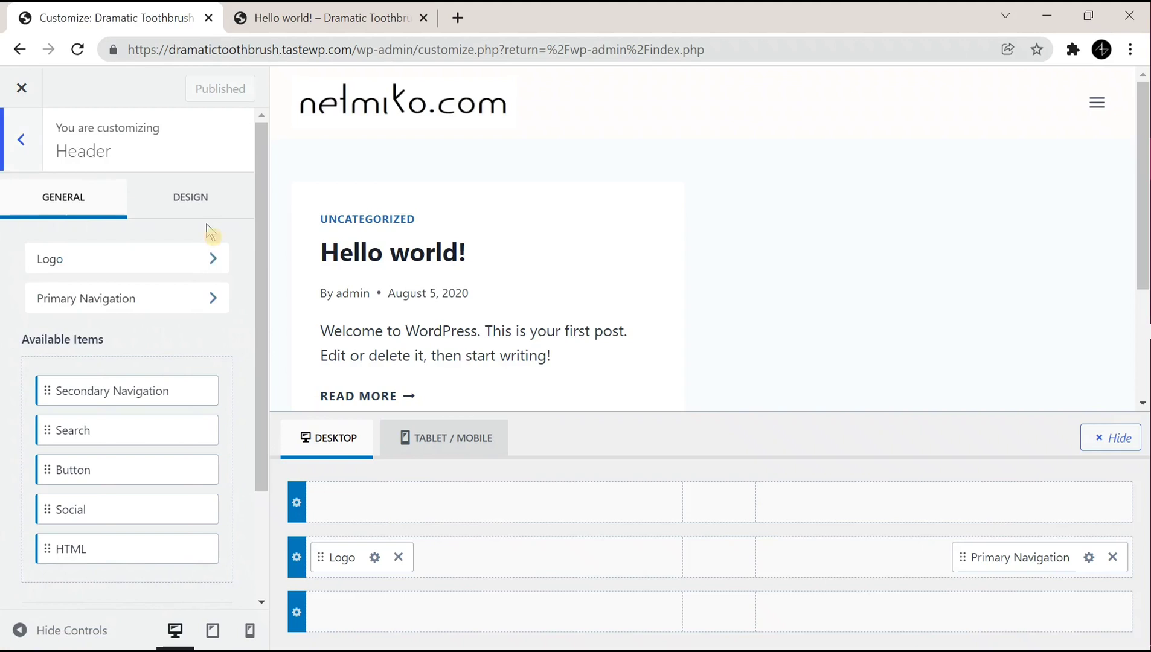
{"action": "left_click", "coordinate": [212, 216]}
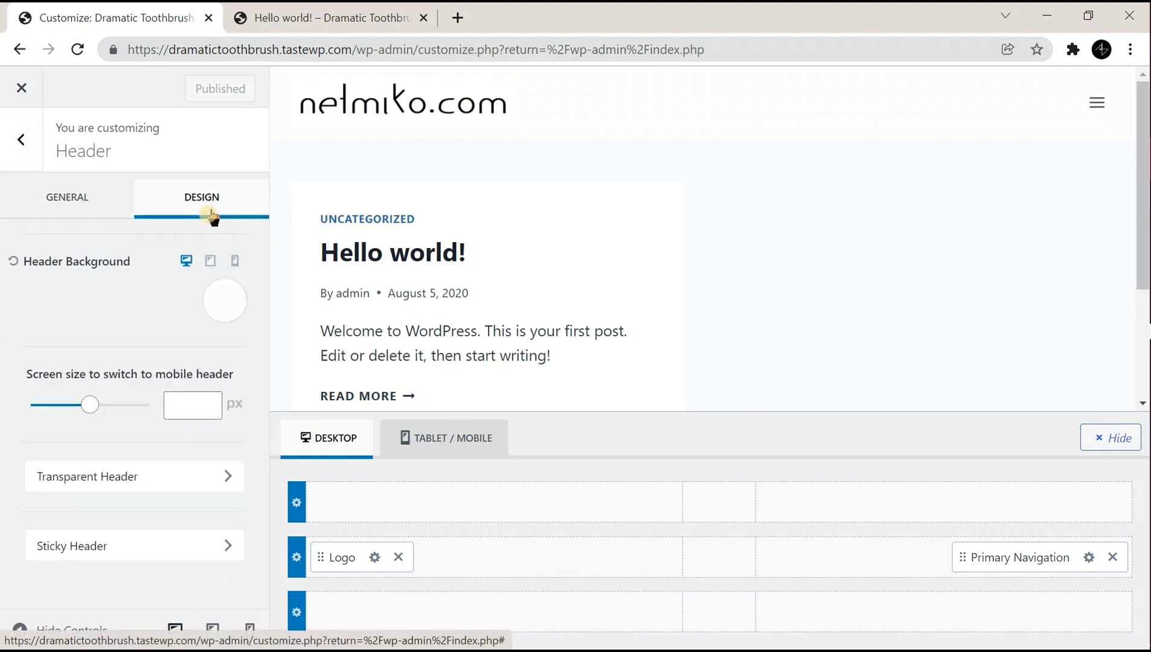
{"action": "left_click_drag", "start_coordinate": [133, 262], "coordinate": [40, 262]}
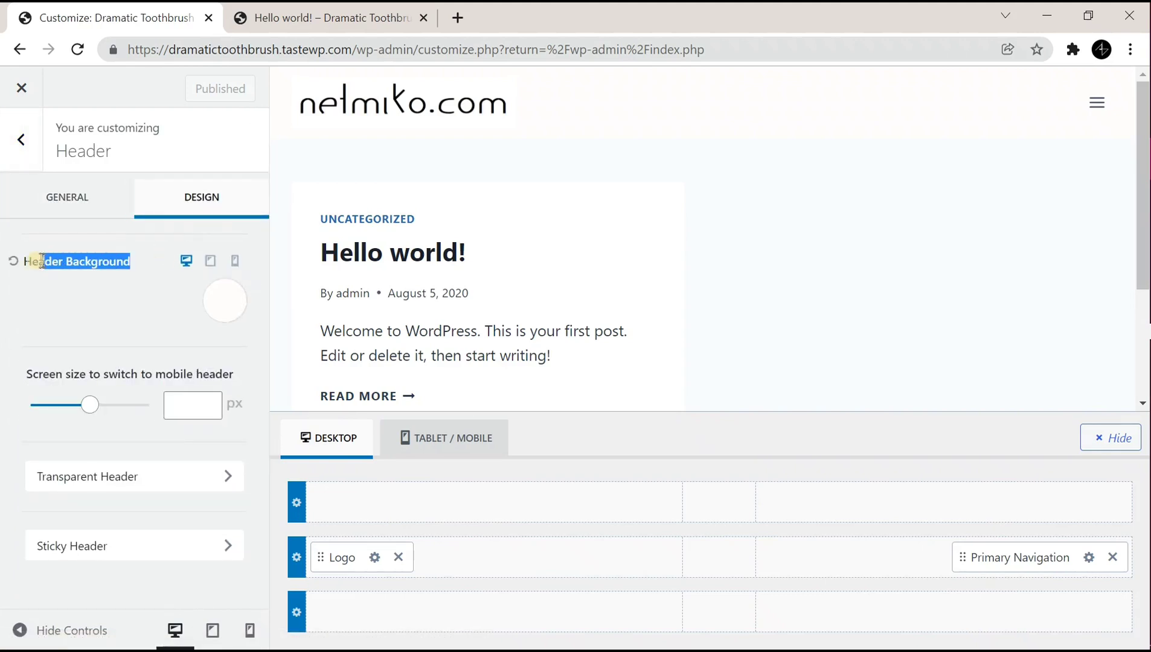
{"action": "left_click", "coordinate": [117, 304]}
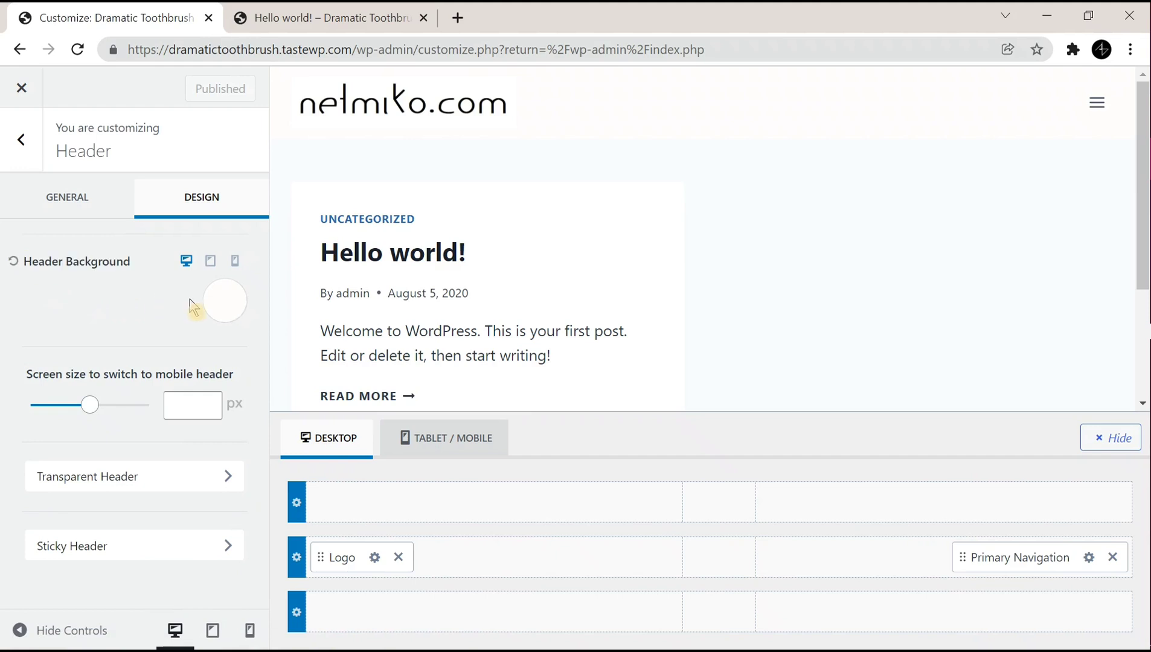
Try a dark red, a gradient and the image options for the header background
{"action": "left_click", "coordinate": [218, 306]}
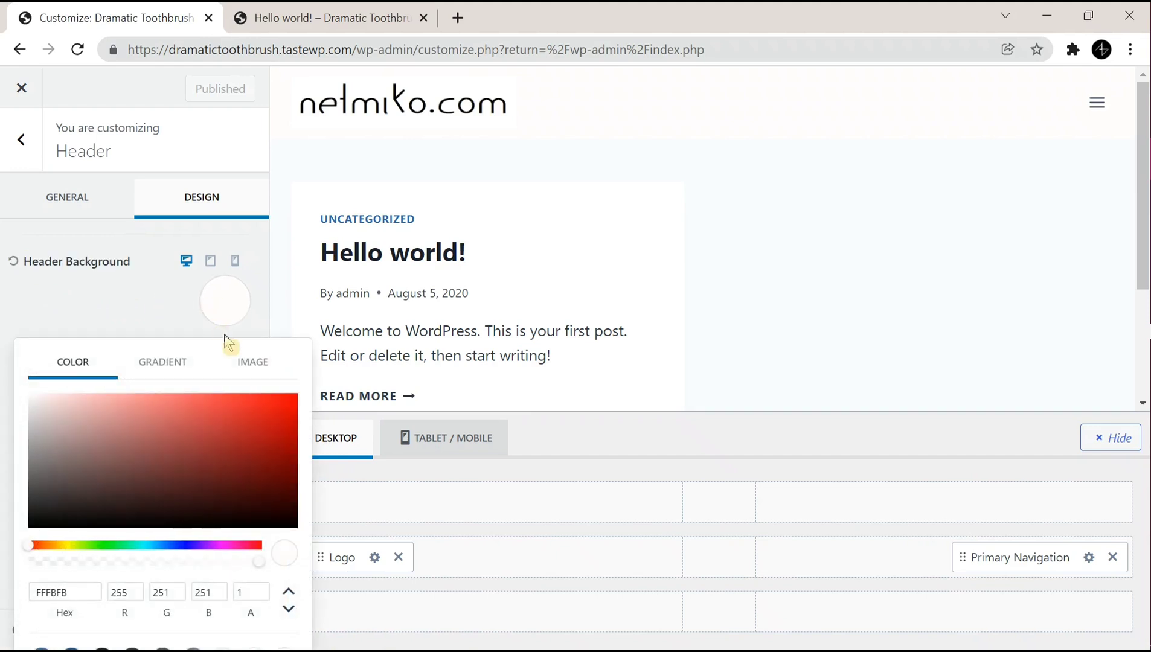
{"action": "mouse_move", "coordinate": [196, 467]}
{"action": "left_mouse_down"}
{"action": "mouse_move", "coordinate": [162, 512]}
{"action": "mouse_move", "coordinate": [36, 530]}
{"action": "left_mouse_up"}
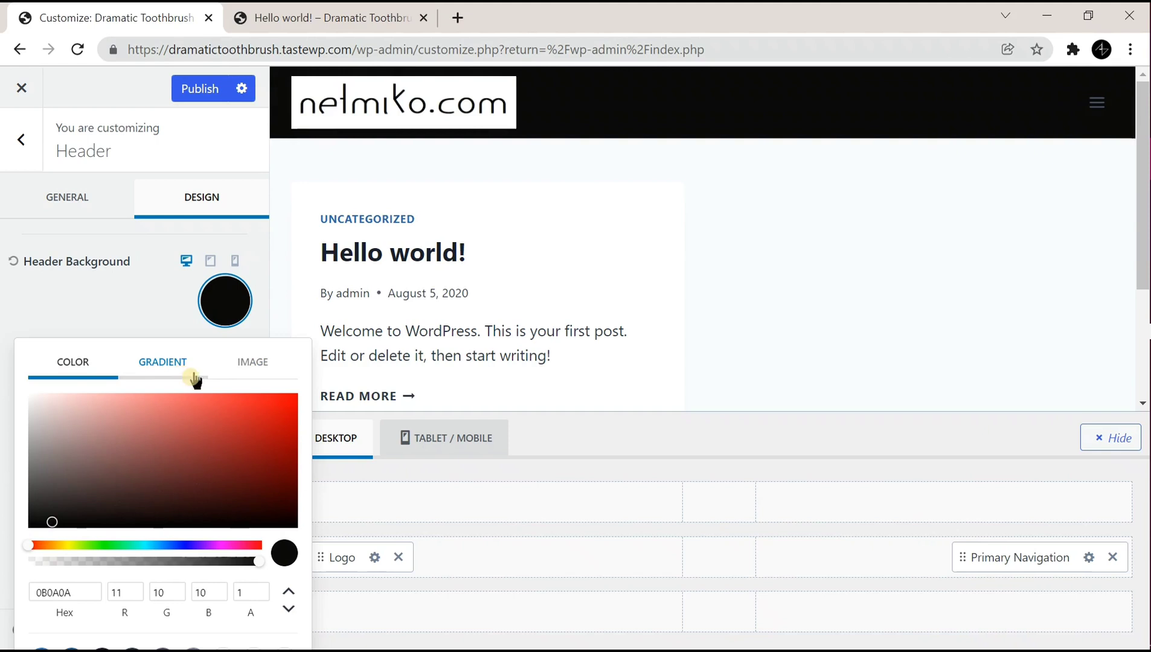
{"action": "left_click", "coordinate": [162, 363]}
{"action": "mouse_move", "coordinate": [45, 420]}
{"action": "left_mouse_down"}
{"action": "mouse_move", "coordinate": [221, 420]}
{"action": "mouse_move", "coordinate": [41, 420]}
{"action": "left_mouse_up"}
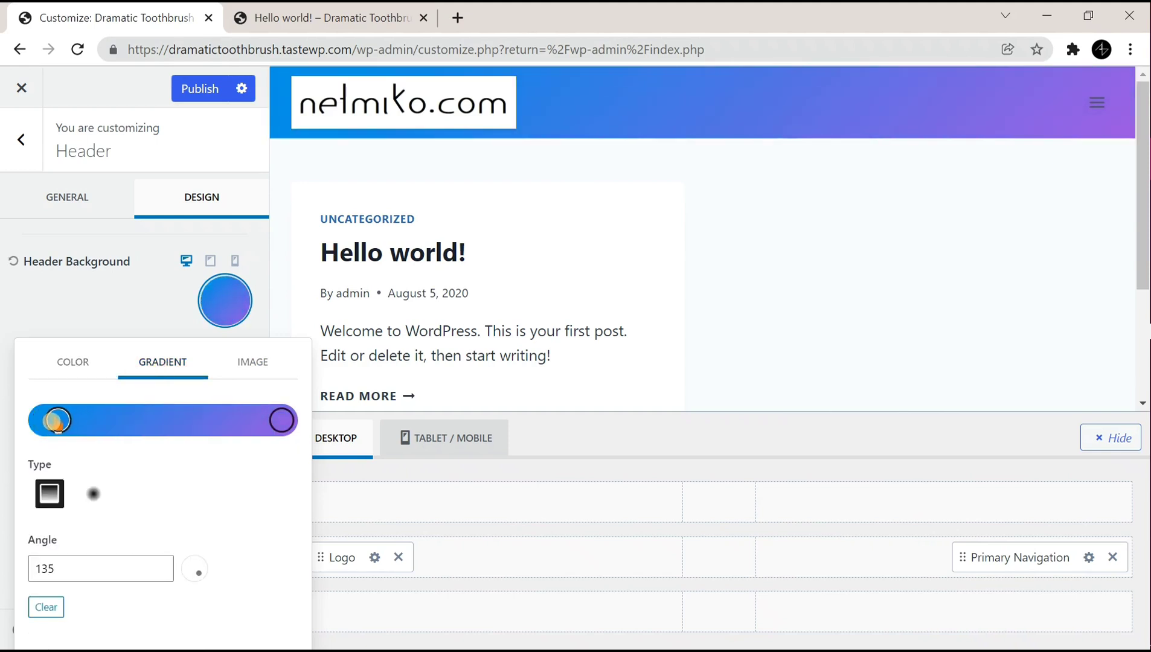
{"action": "left_click", "coordinate": [253, 363]}
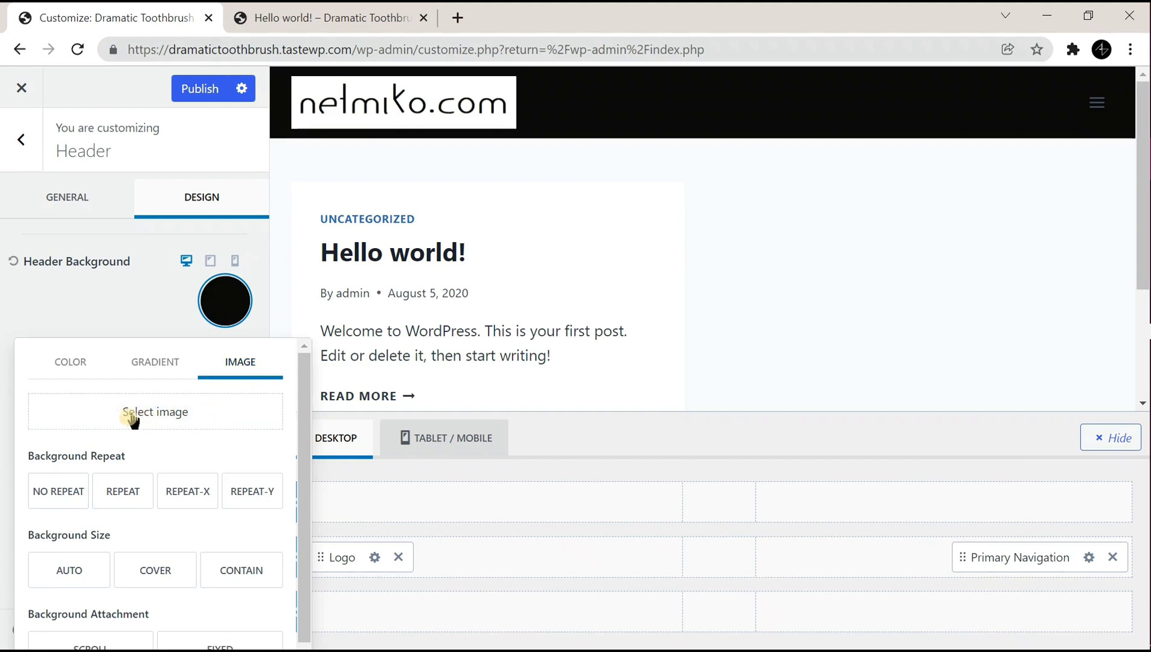
{"action": "left_click", "coordinate": [70, 364]}
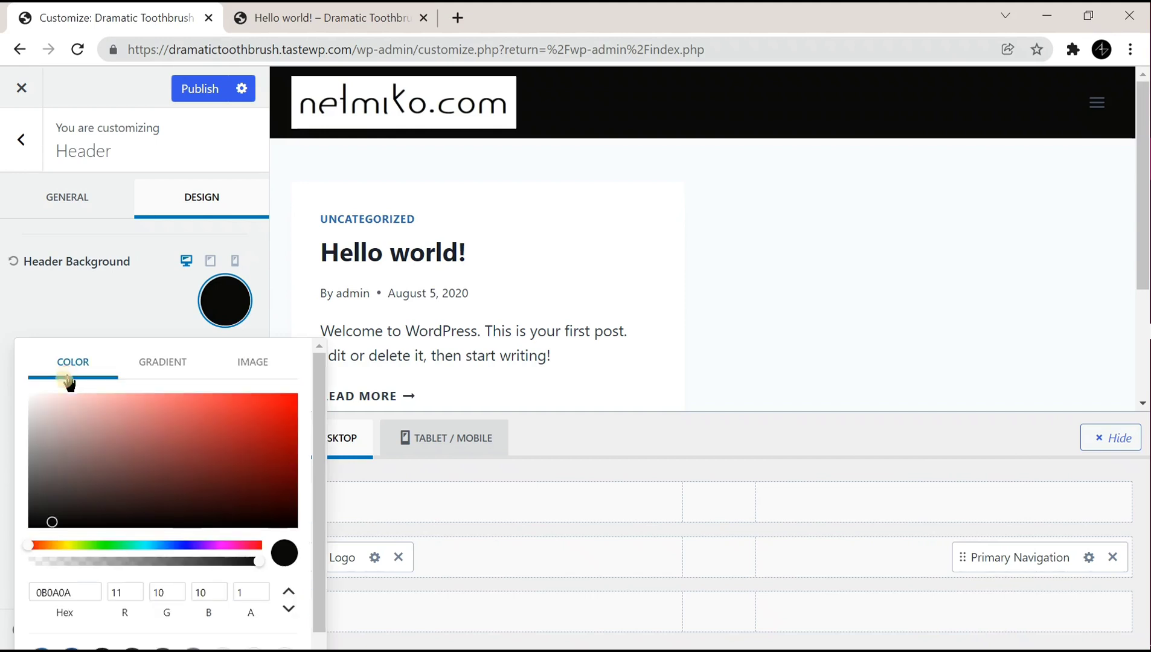
Settle on a solid near-black (040404) desktop header background
{"action": "mouse_move", "coordinate": [251, 459]}
{"action": "left_mouse_down"}
{"action": "mouse_move", "coordinate": [12, 508]}
{"action": "mouse_move", "coordinate": [21, 531]}
{"action": "left_mouse_up"}
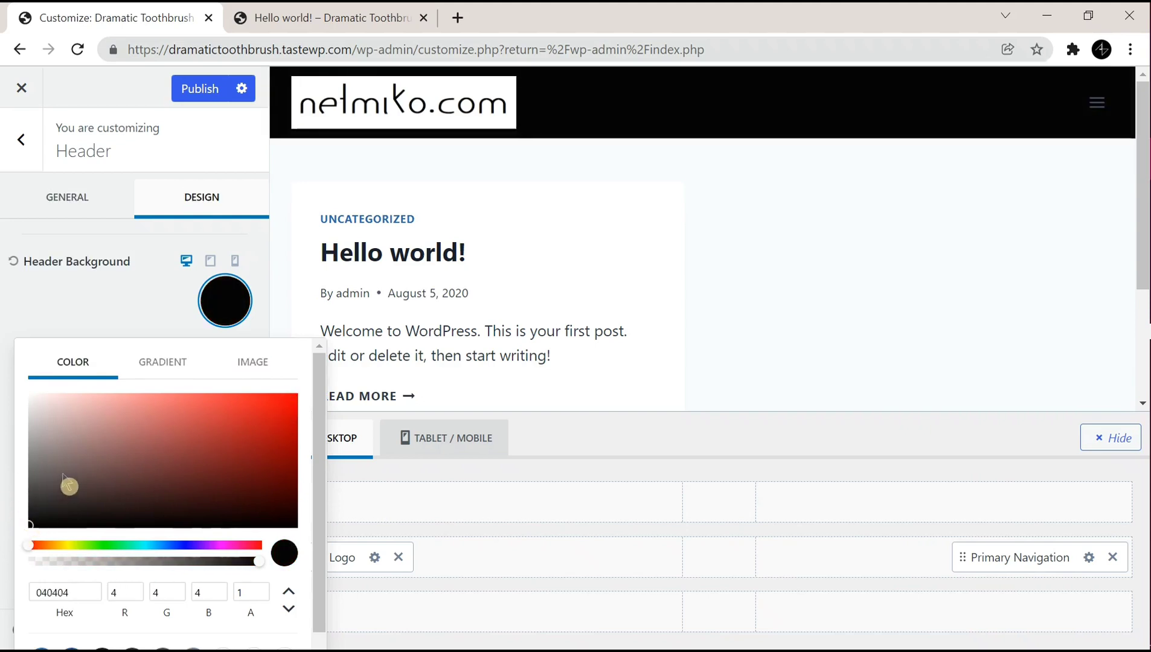
{"action": "left_click", "coordinate": [94, 308]}
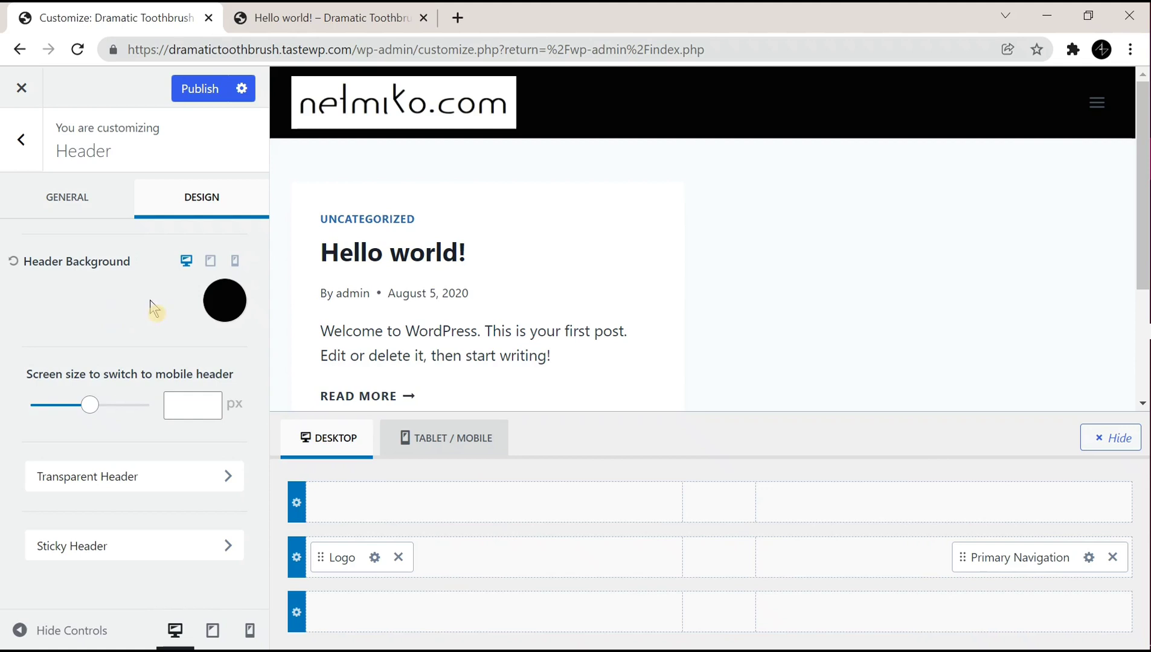
Set the mobile header background to red FF0000
{"action": "left_click", "coordinate": [210, 260]}
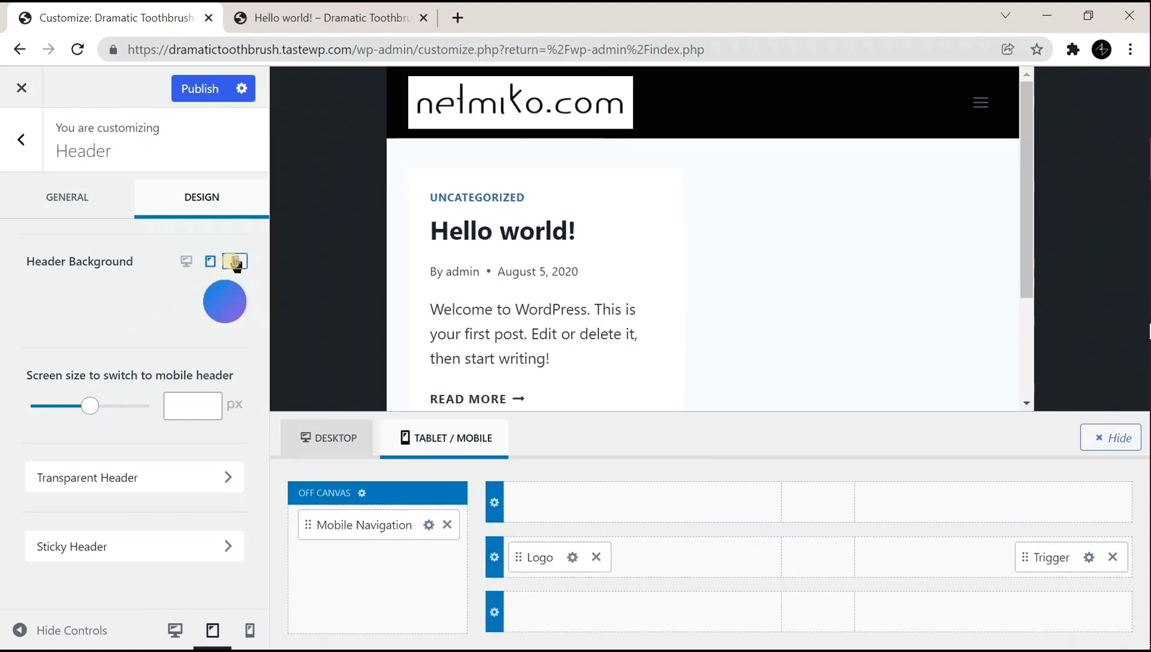
{"action": "left_click", "coordinate": [235, 261]}
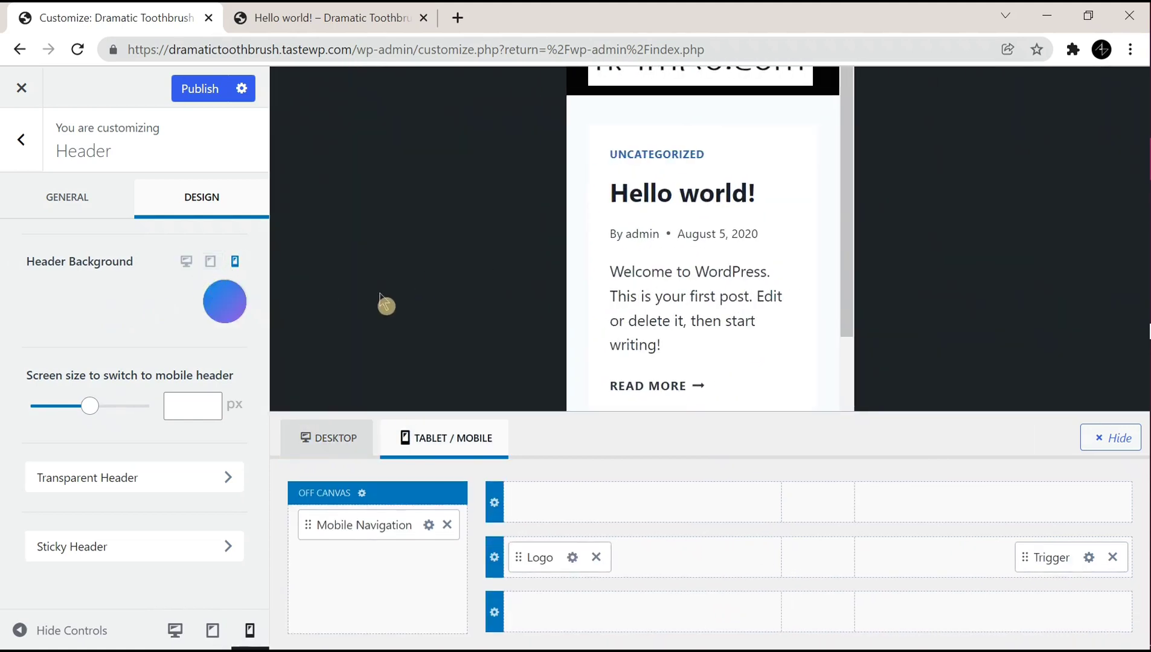
{"action": "left_click", "coordinate": [224, 302]}
{"action": "left_click_drag", "start_coordinate": [198, 467], "coordinate": [297, 396]}
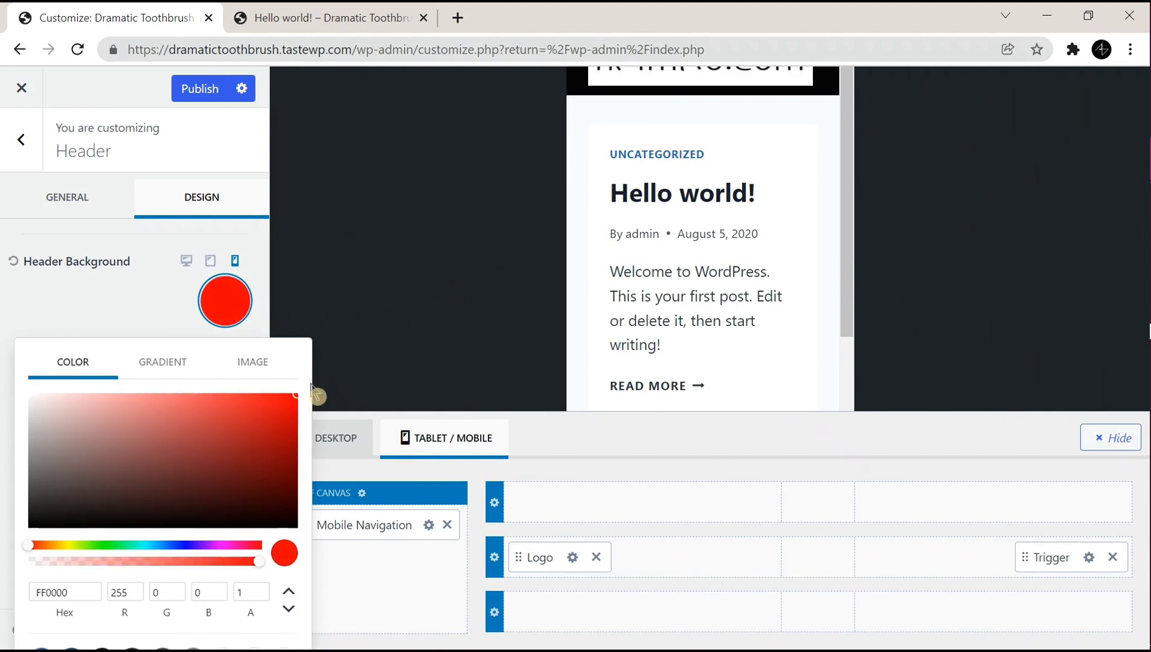
{"action": "left_click", "coordinate": [152, 332]}
Verify black desktop and red mobile headers in the previews, then publish the changes
{"action": "left_click", "coordinate": [186, 262]}
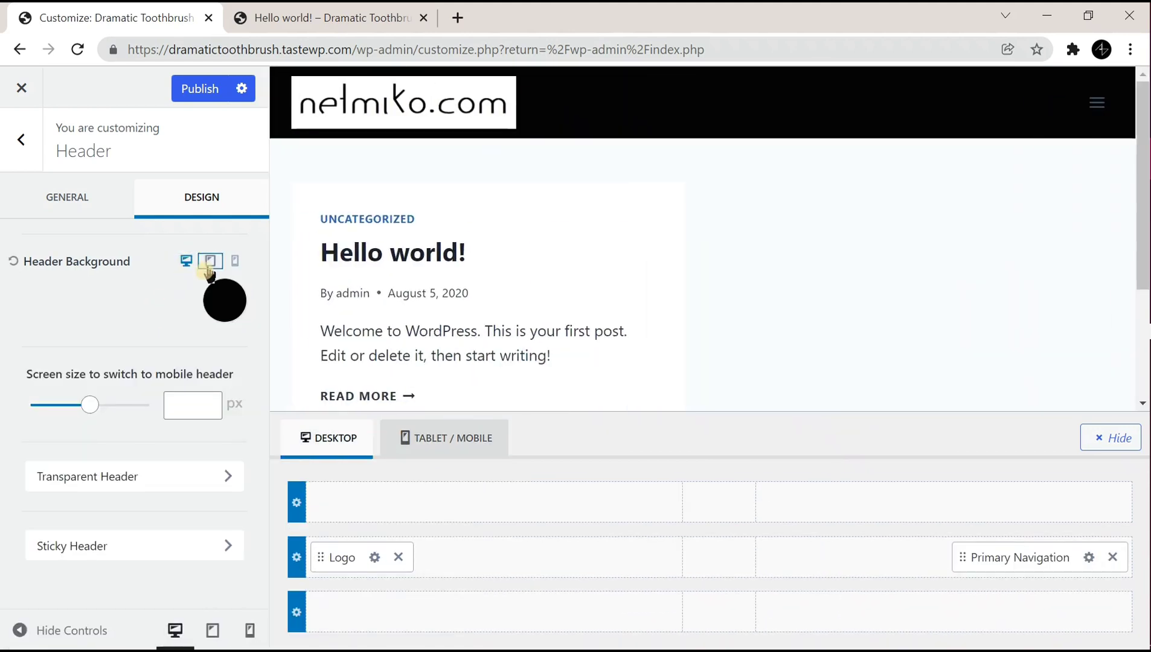
{"action": "left_click", "coordinate": [1115, 438]}
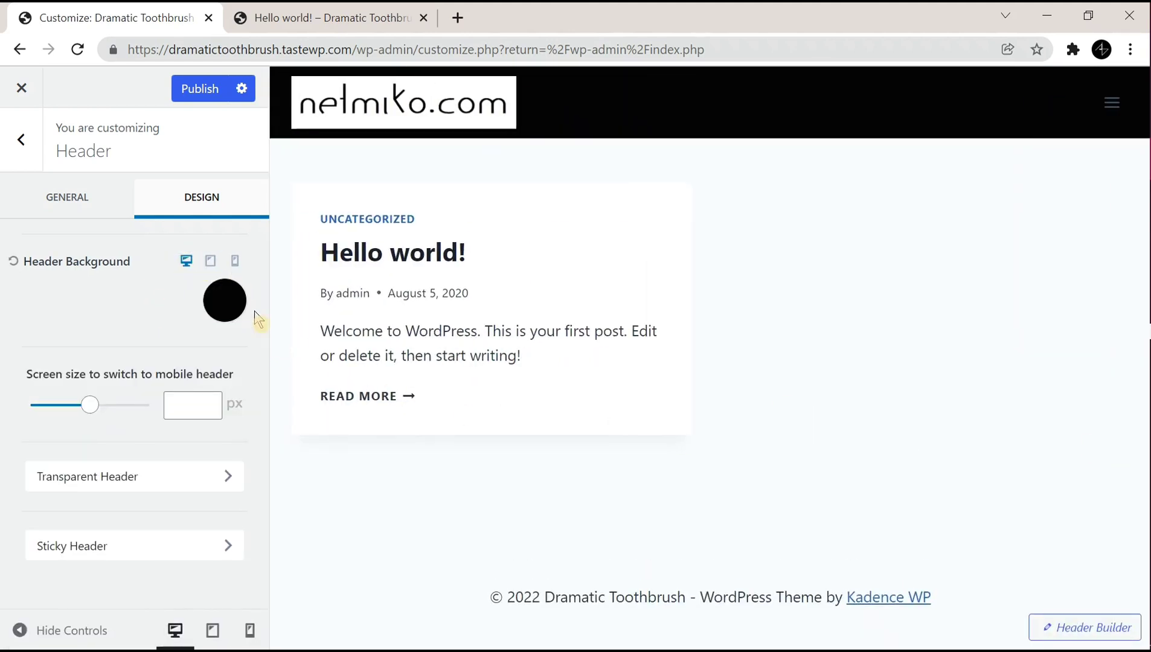
{"action": "left_click", "coordinate": [235, 260]}
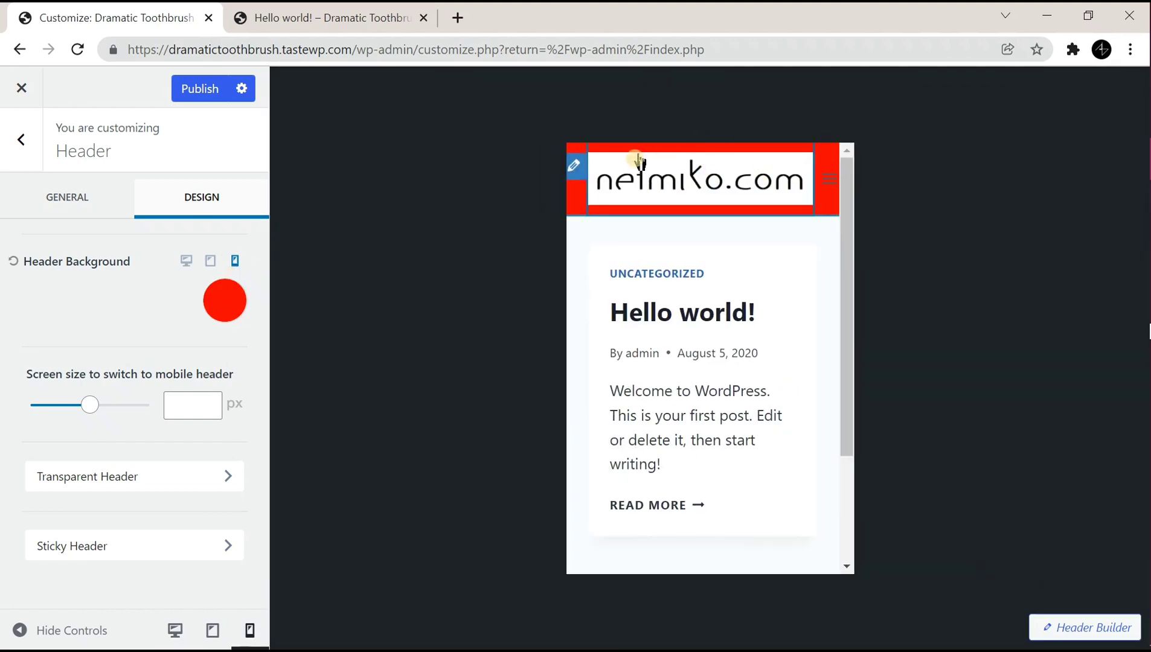
{"action": "left_click", "coordinate": [186, 261]}
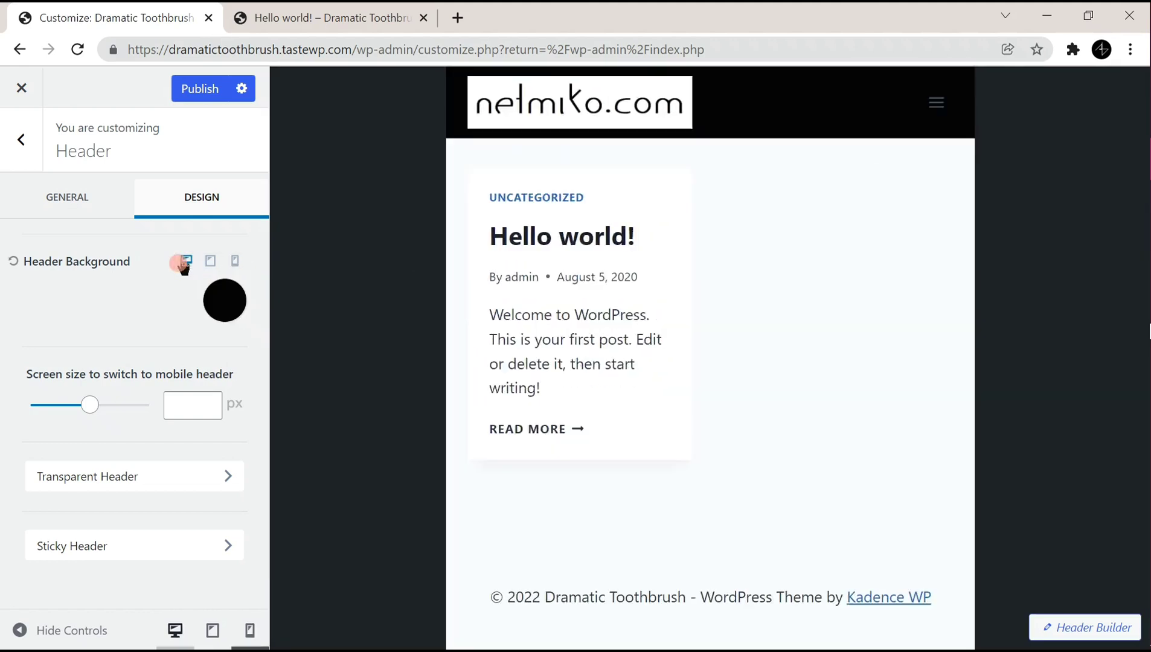
{"action": "left_click", "coordinate": [235, 260]}
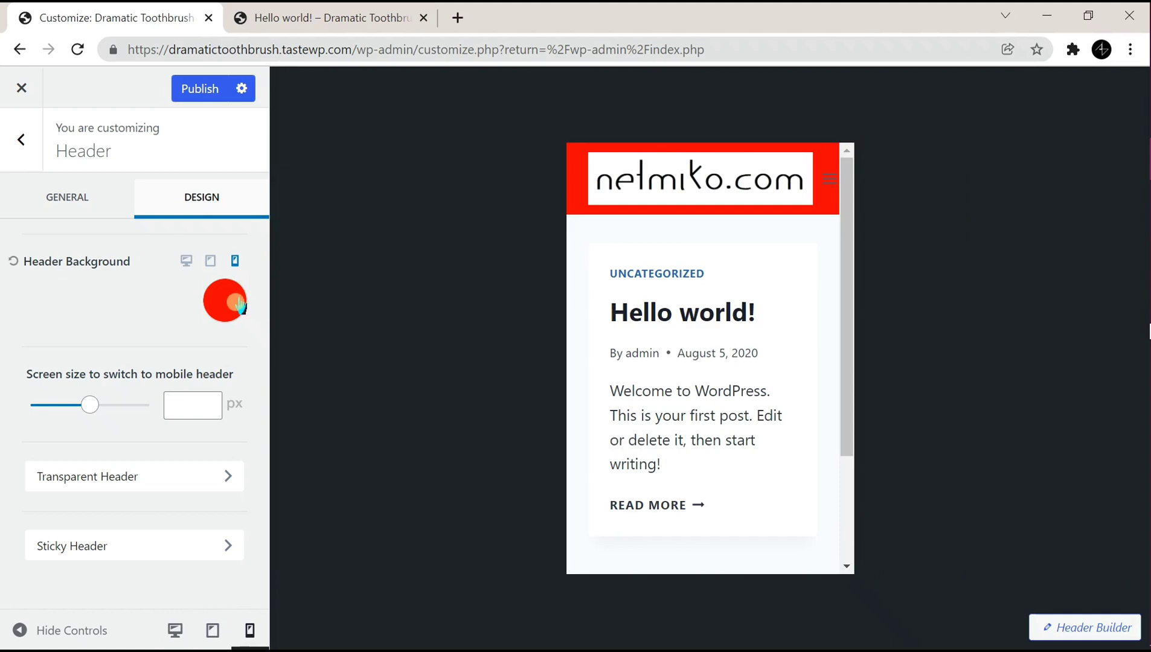
{"action": "left_click", "coordinate": [210, 261]}
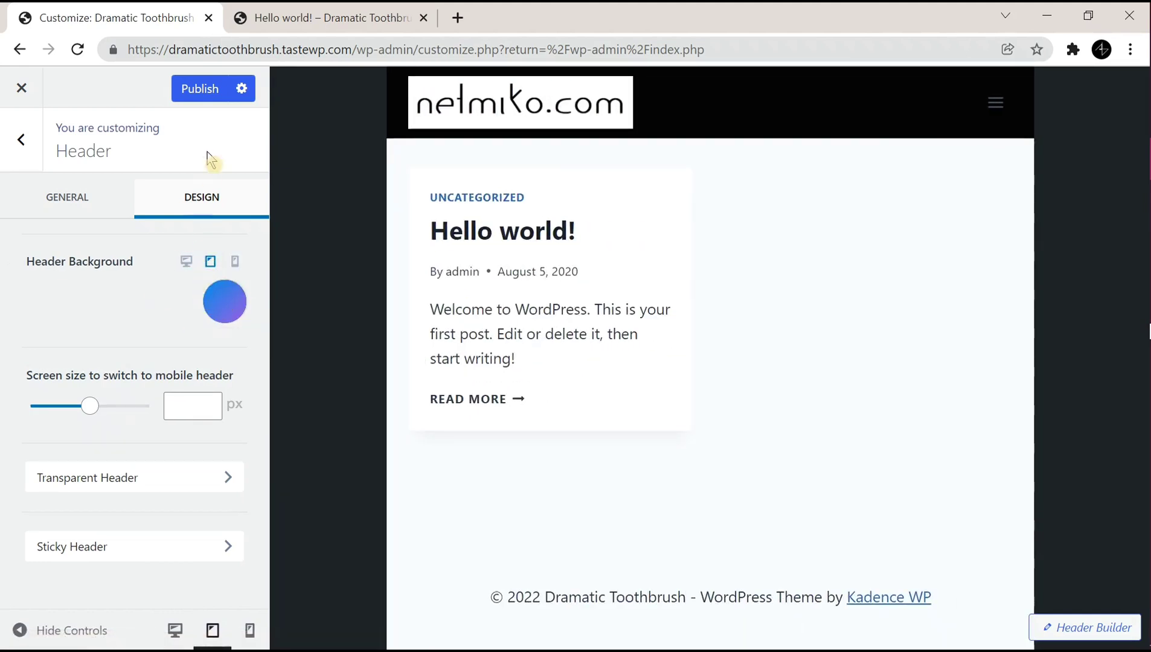
{"action": "left_click", "coordinate": [200, 88]}
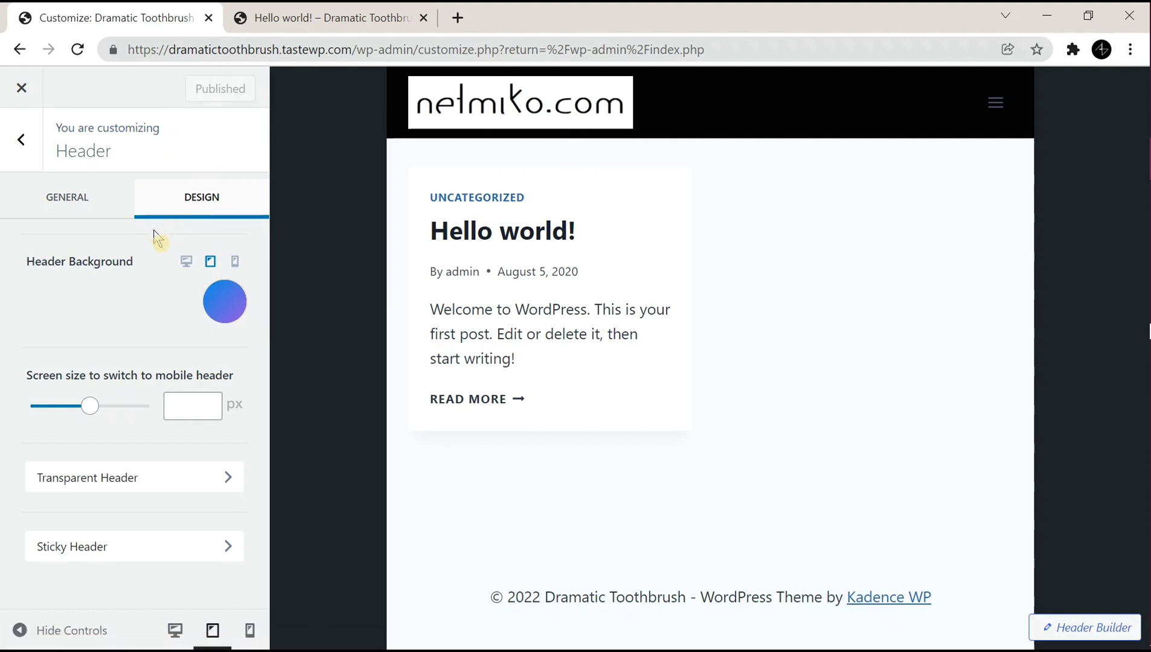
Reload the live Hello world! post to show the published black header
{"action": "left_click", "coordinate": [270, 17]}
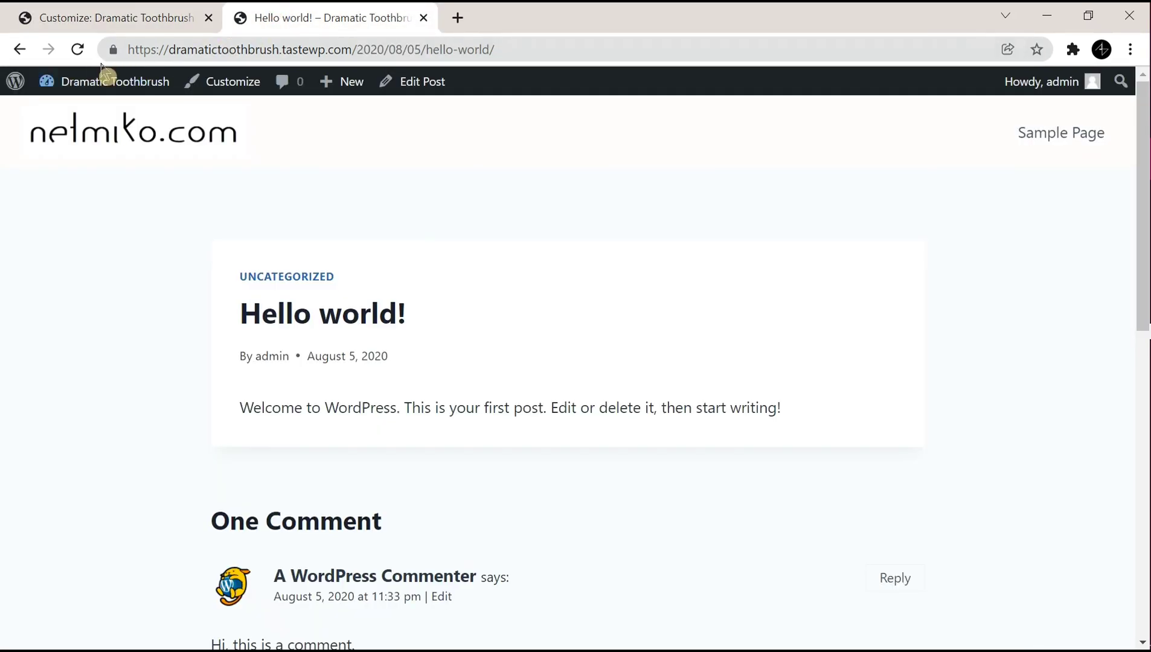
{"action": "left_click", "coordinate": [77, 50]}
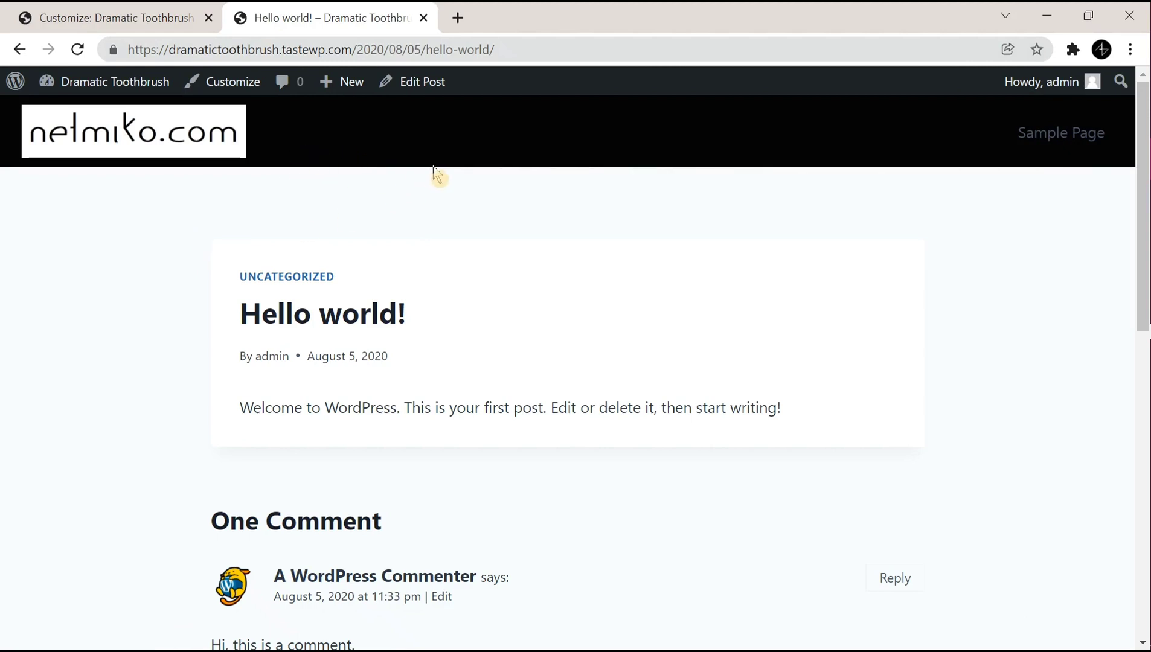
{"action": "scroll", "coordinate": [584, 211], "scroll_direction": "down", "scroll_amount": 1}
{"action": "scroll", "coordinate": [733, 256], "scroll_direction": "up", "scroll_amount": 1}
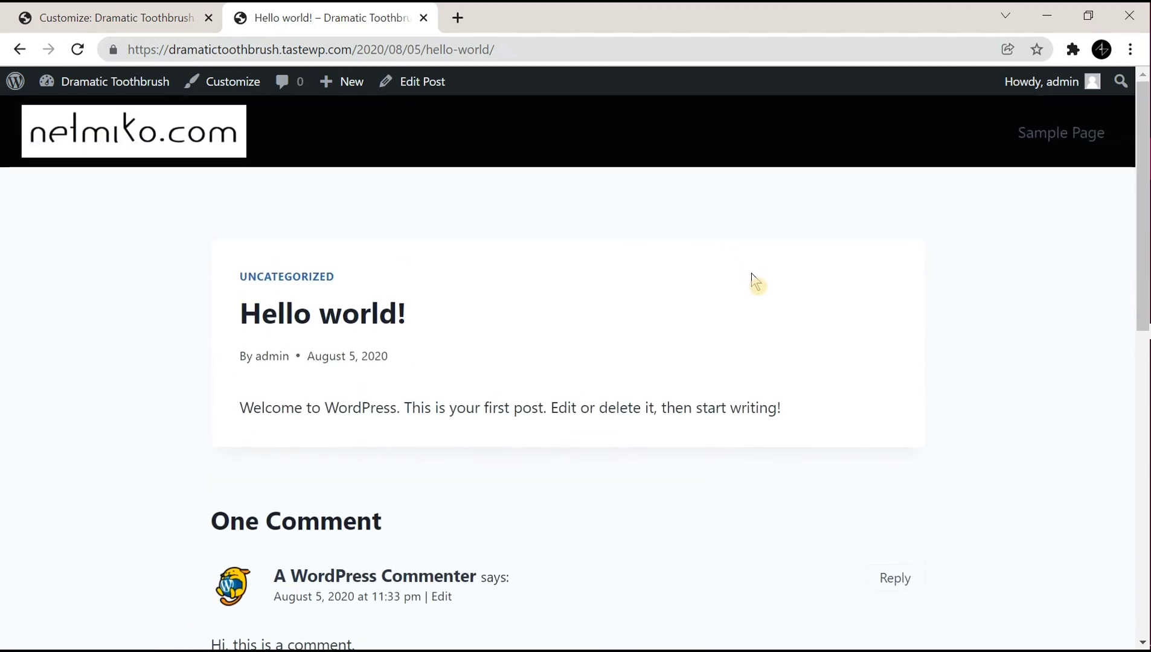